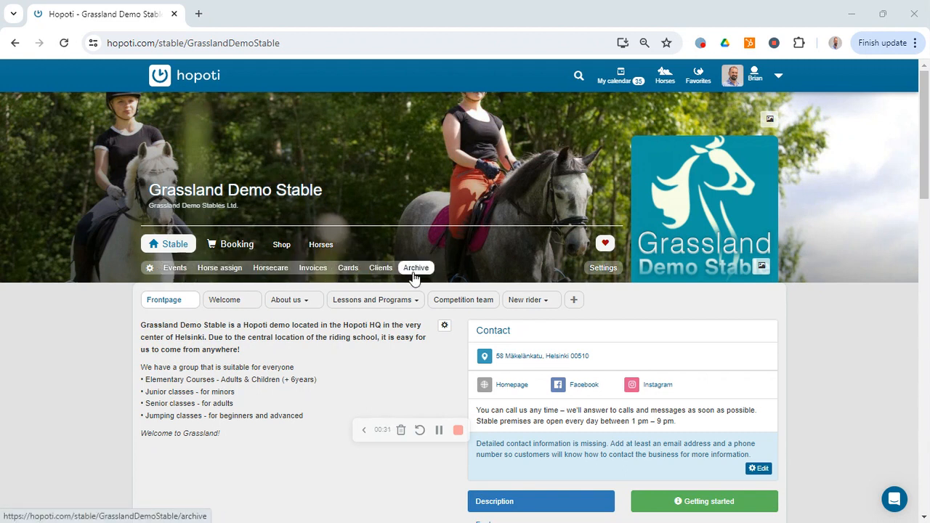
# Step: Open the Thursday 18/04/2024 13:00 Riding lesson from the stable's event calendar for editing and start a copy of it
pyautogui.click(175, 273)
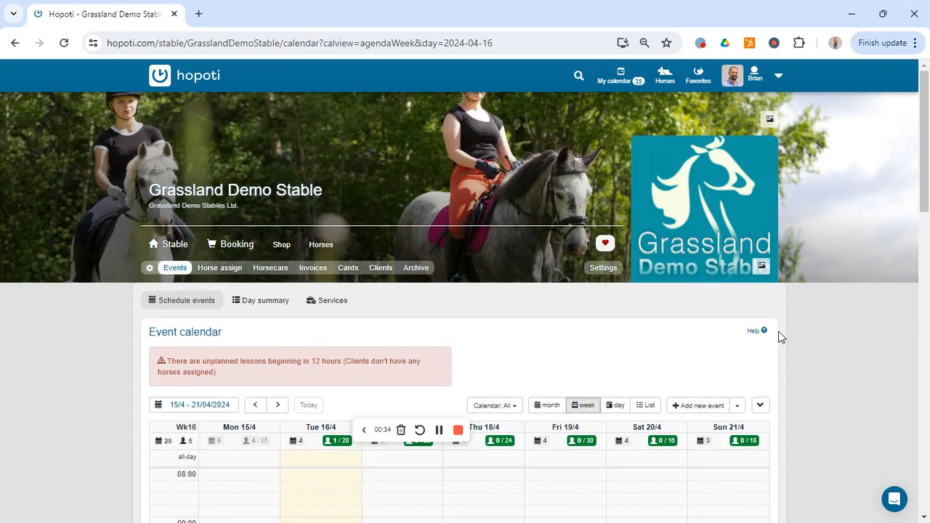
pyautogui.moveTo(927, 123); pyautogui.dragTo(928, 259)
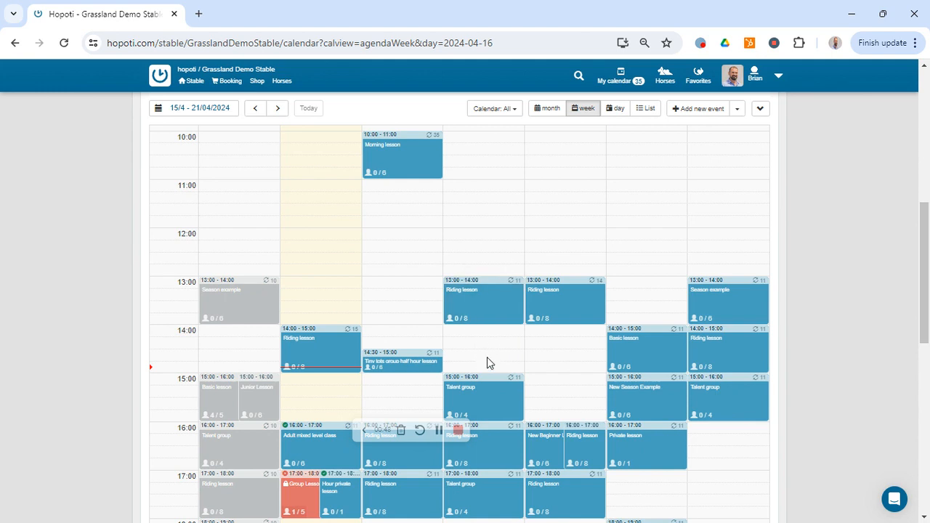
pyautogui.click(471, 314)
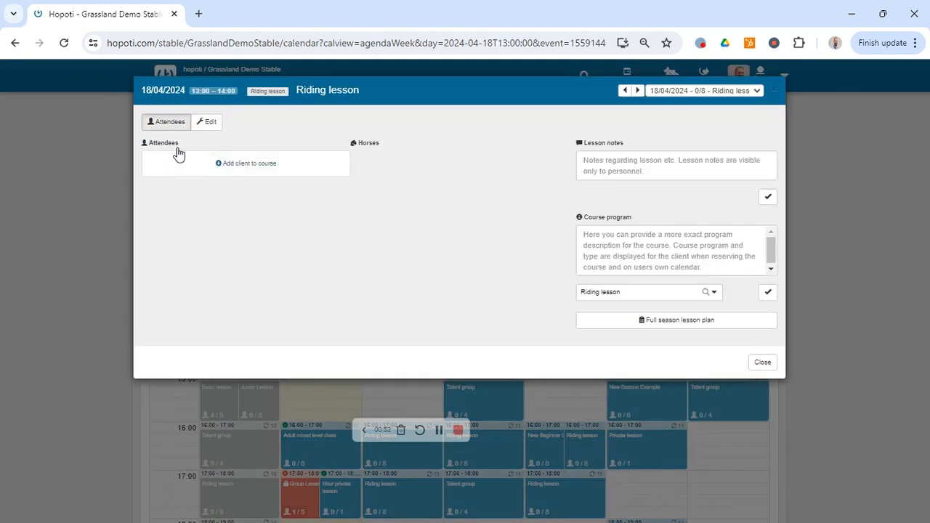
pyautogui.click(208, 122)
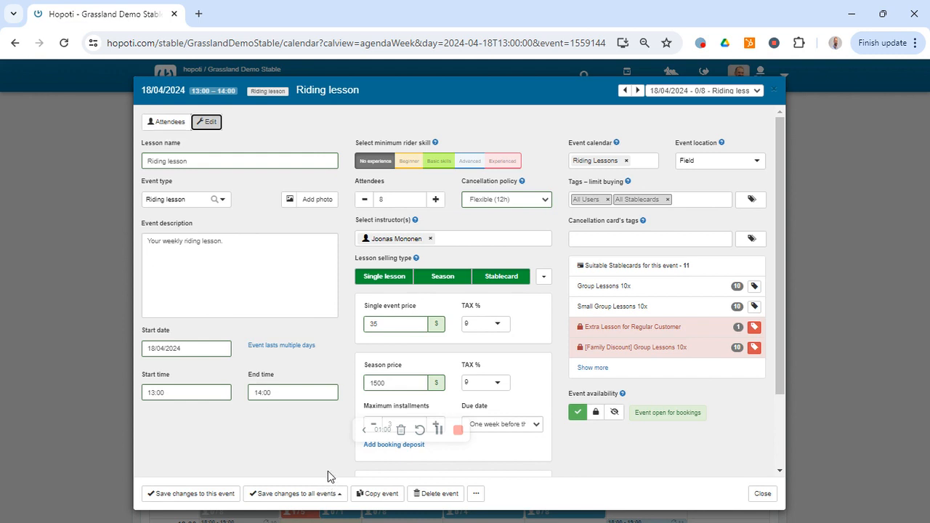
pyautogui.click(368, 495)
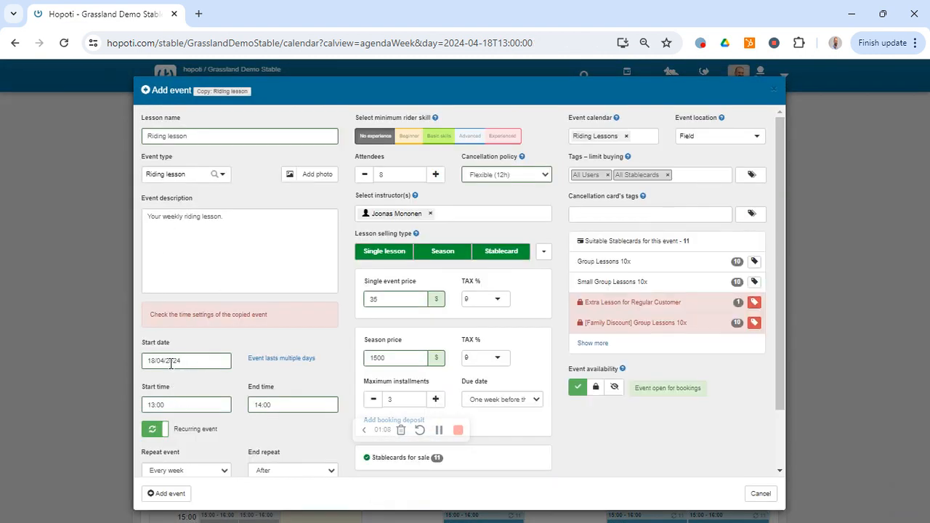
# Step: Set the copied lesson's start time to 14:00 and rename it "Riding lesson - novices"
pyautogui.moveTo(777, 159); pyautogui.dragTo(782, 232)
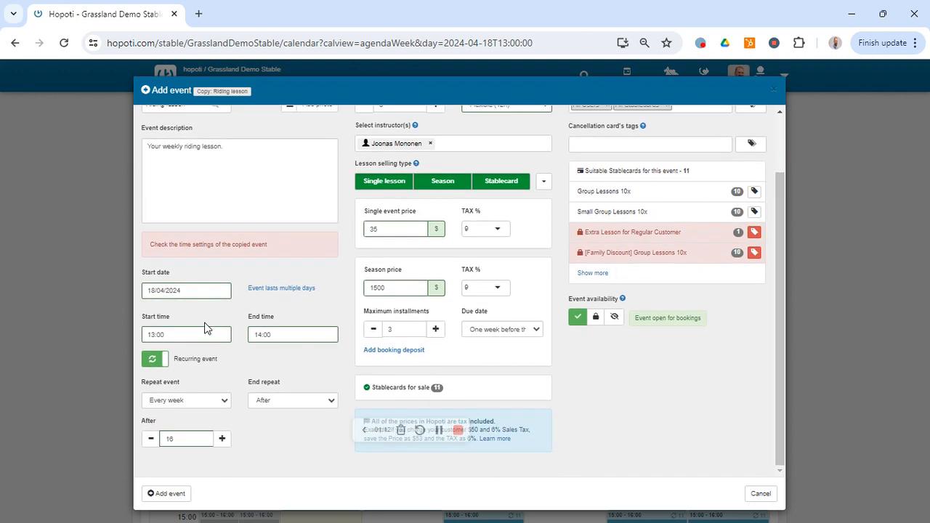
pyautogui.click(175, 335)
pyautogui.click(168, 395)
pyautogui.scroll(2, 234, 188)
pyautogui.click(210, 138)
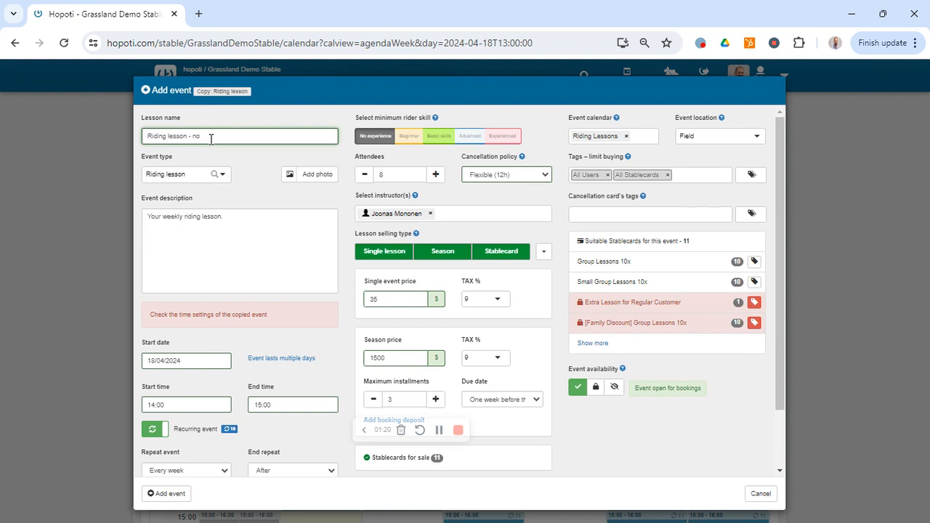
pyautogui.write('- novices')
# Step: Replace the copied lesson's instructor with another staff member, turn off Season selling and add the event
pyautogui.click(432, 218)
pyautogui.click(426, 234)
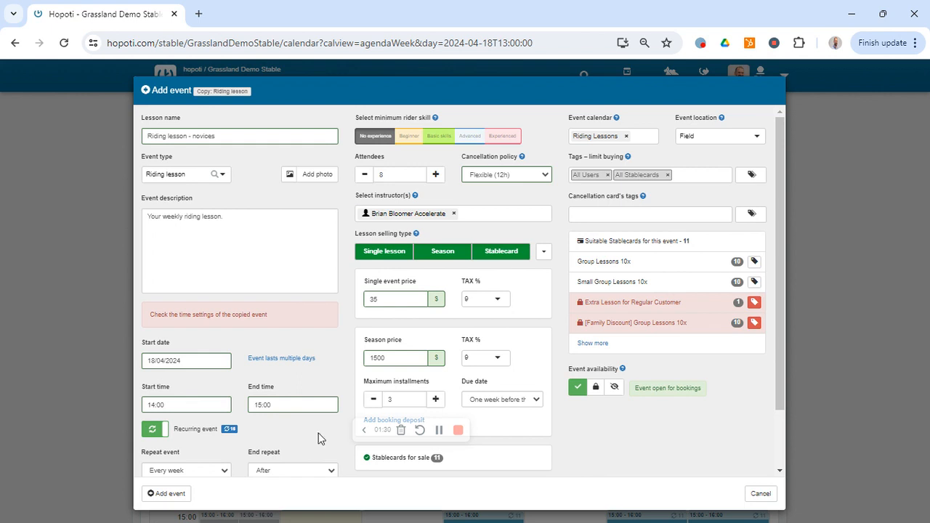
pyautogui.click(444, 252)
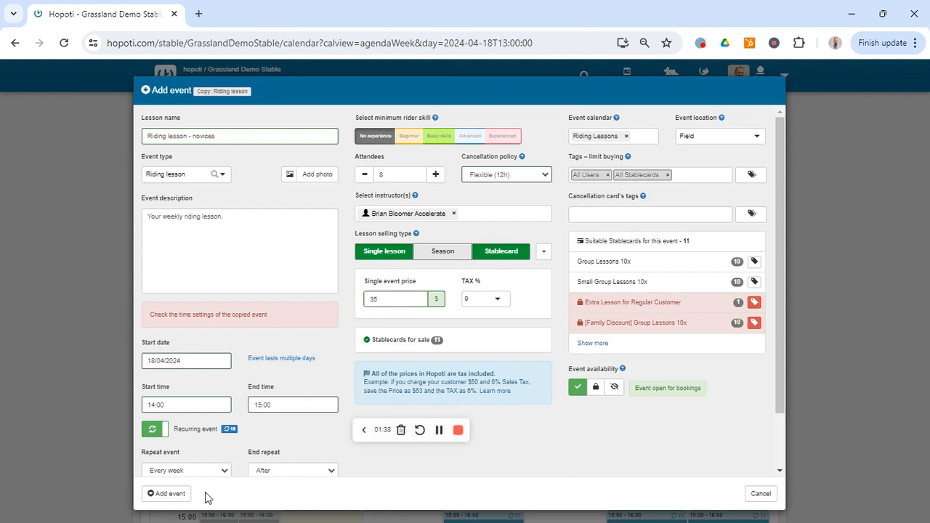
pyautogui.click(157, 495)
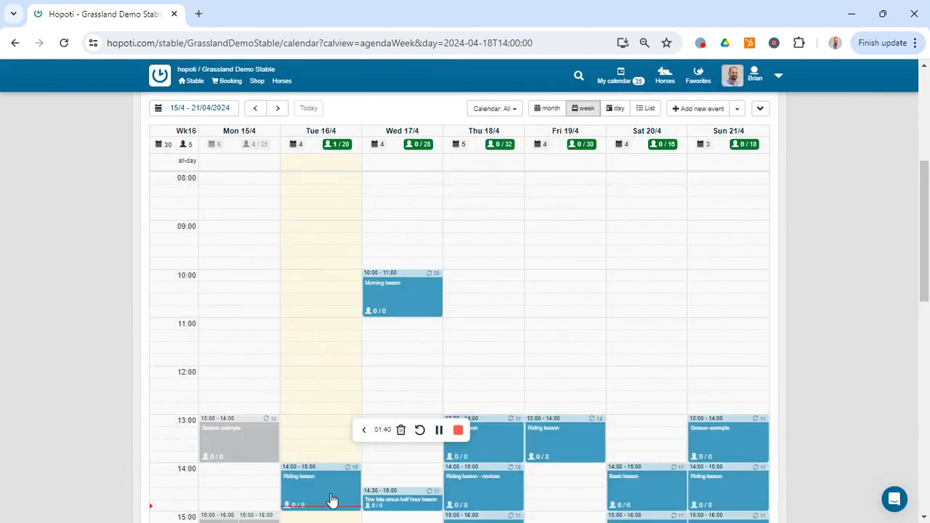
pyautogui.moveTo(925, 184); pyautogui.dragTo(925, 238)
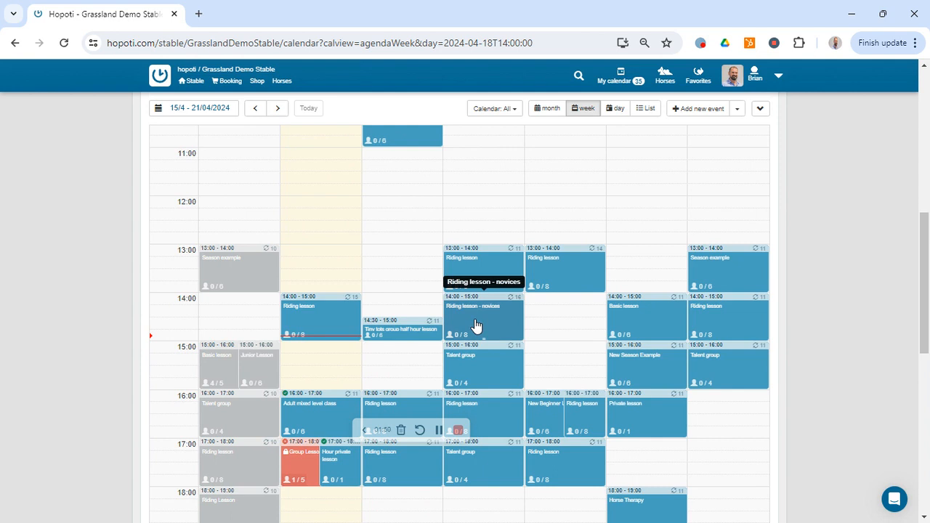
pyautogui.scroll(5, 476, 325)
pyautogui.moveTo(923, 189); pyautogui.dragTo(928, 293)
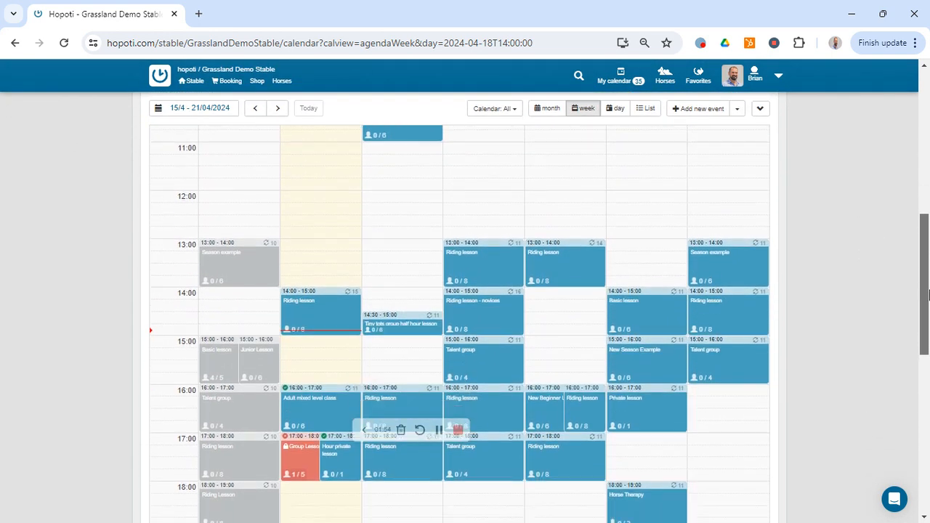
# Step: Start Copy events from the calendar's extra options and load the visible 15/4 - 21/04/2024 week as its basis
pyautogui.moveTo(928, 293); pyautogui.dragTo(928, 227)
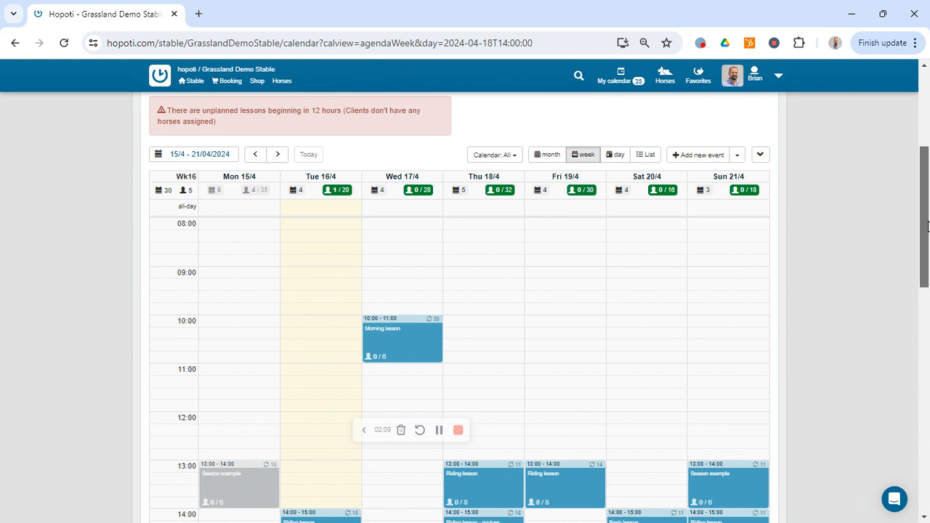
pyautogui.moveTo(927, 227); pyautogui.dragTo(928, 224)
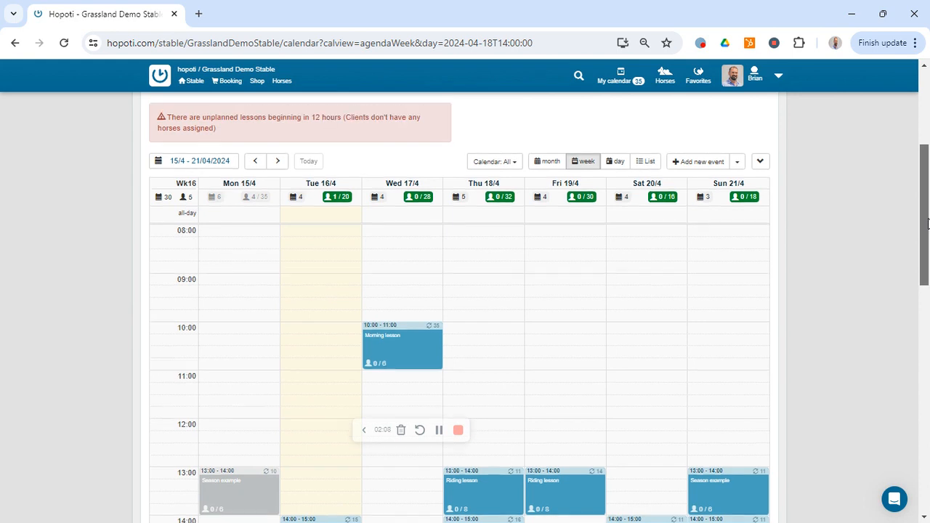
pyautogui.click(761, 163)
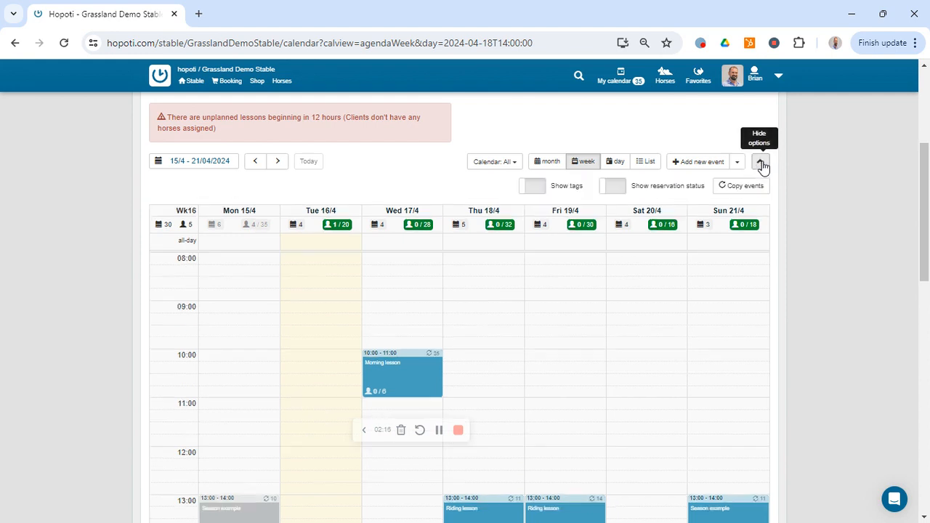
pyautogui.click(749, 188)
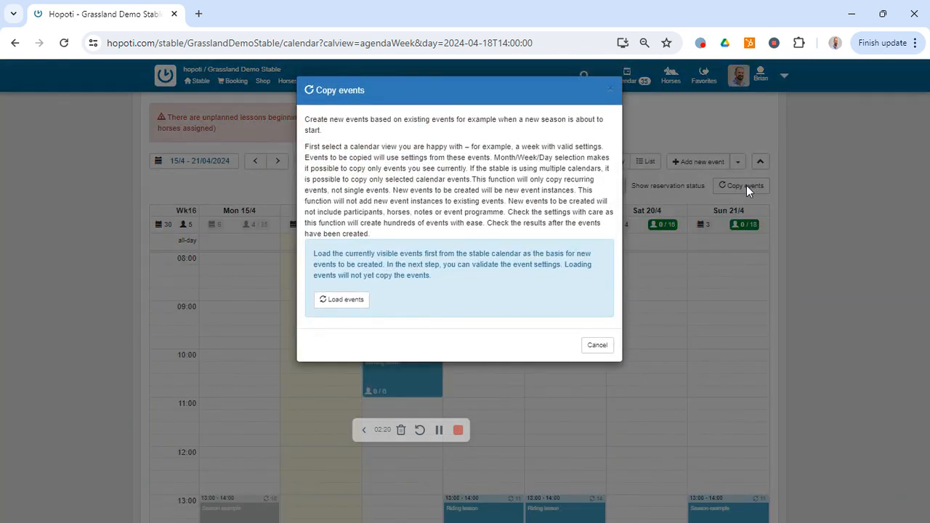
pyautogui.click(341, 300)
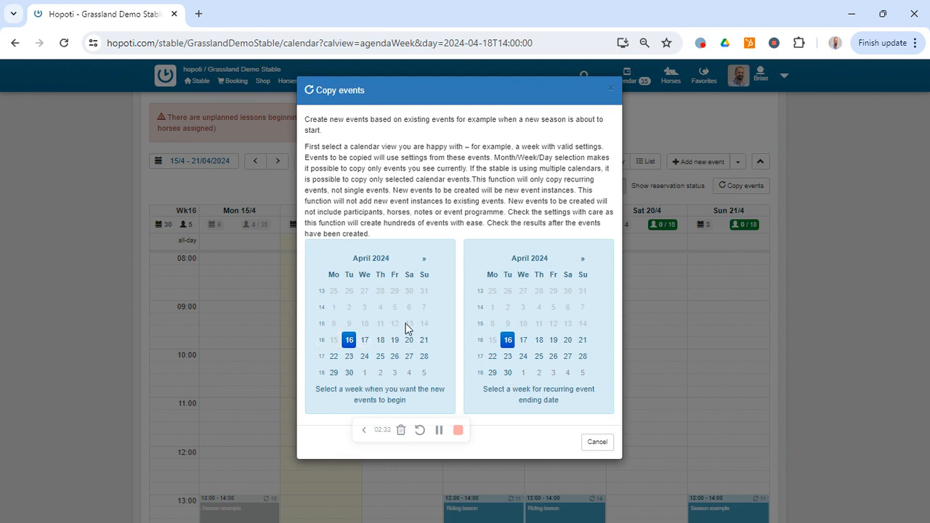
# Step: Set the copied events to begin in week 27 (1–7 July 2024) and end in week 35 (26 August–1 September 2024)
pyautogui.click(424, 260)
pyautogui.click(424, 261)
pyautogui.click(424, 260)
pyautogui.click(429, 309)
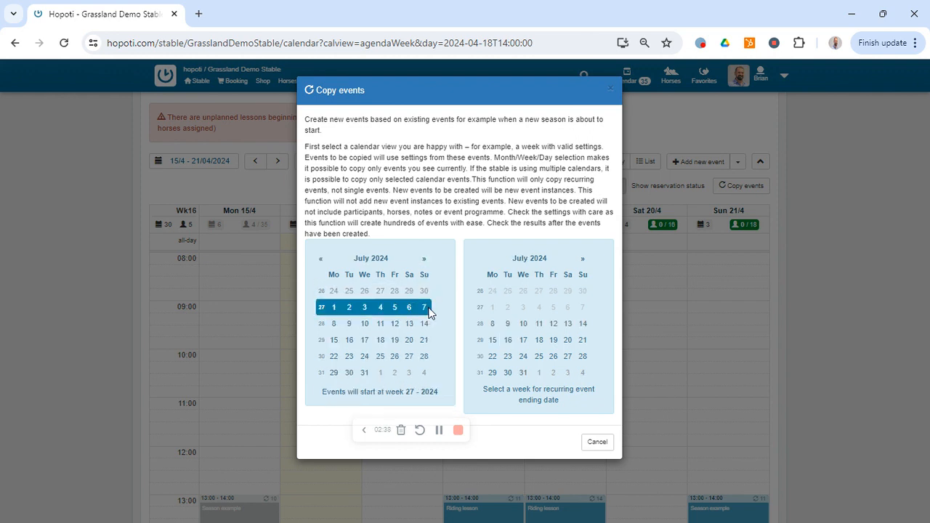
pyautogui.click(583, 260)
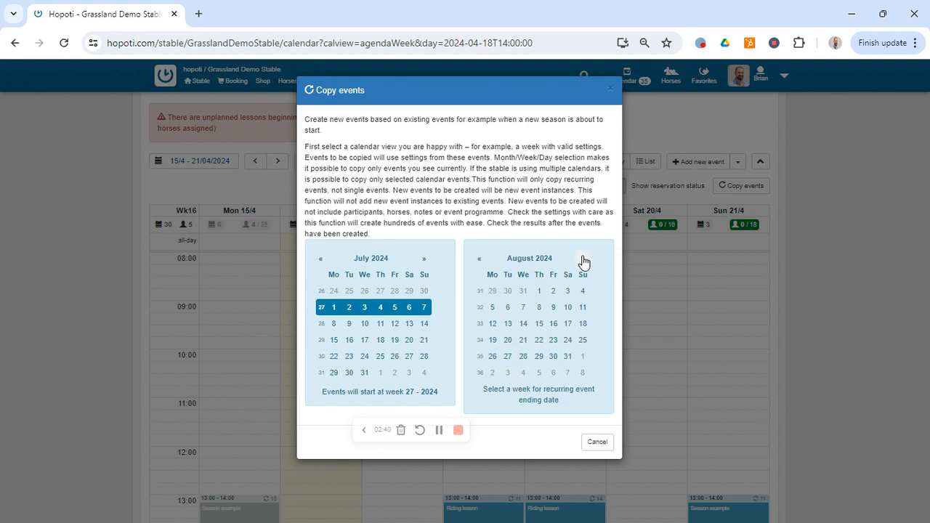
pyautogui.click(586, 356)
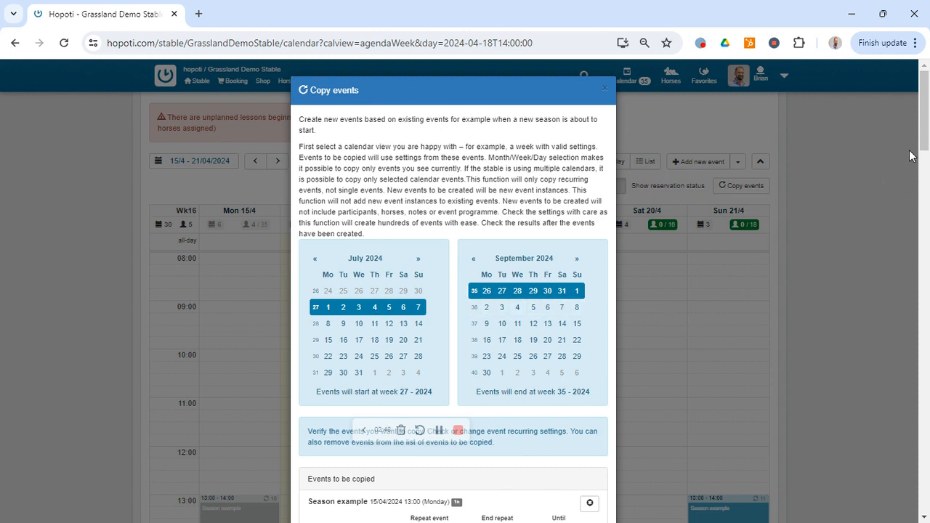
# Step: Exclude Monday's Season example and Basic lesson, Tuesday's Adult mixed level class and Wednesday's Morning lesson from the events to be copied
pyautogui.moveTo(925, 129); pyautogui.dragTo(928, 188)
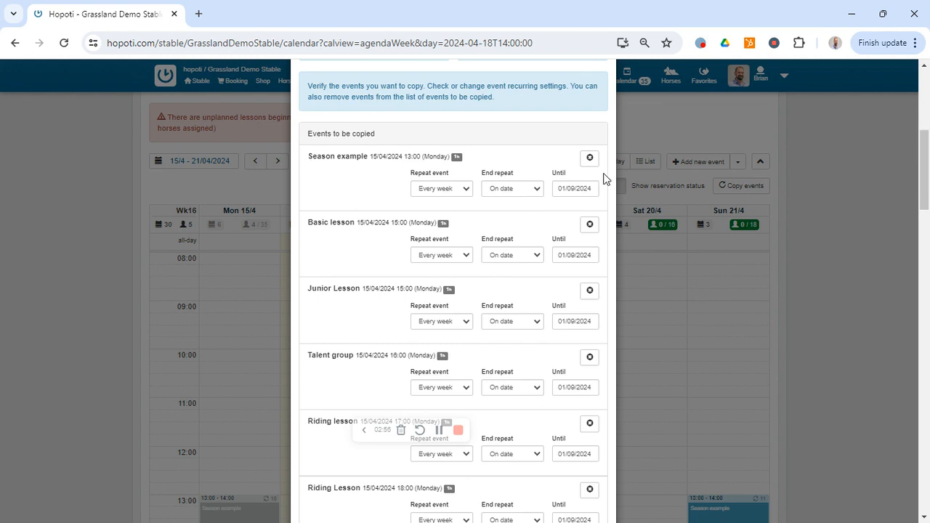
pyautogui.click(589, 158)
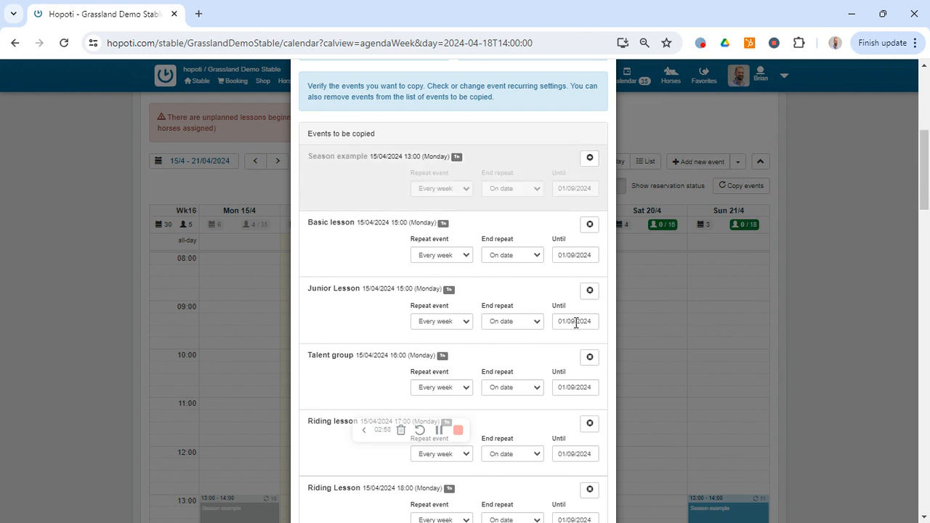
pyautogui.click(590, 224)
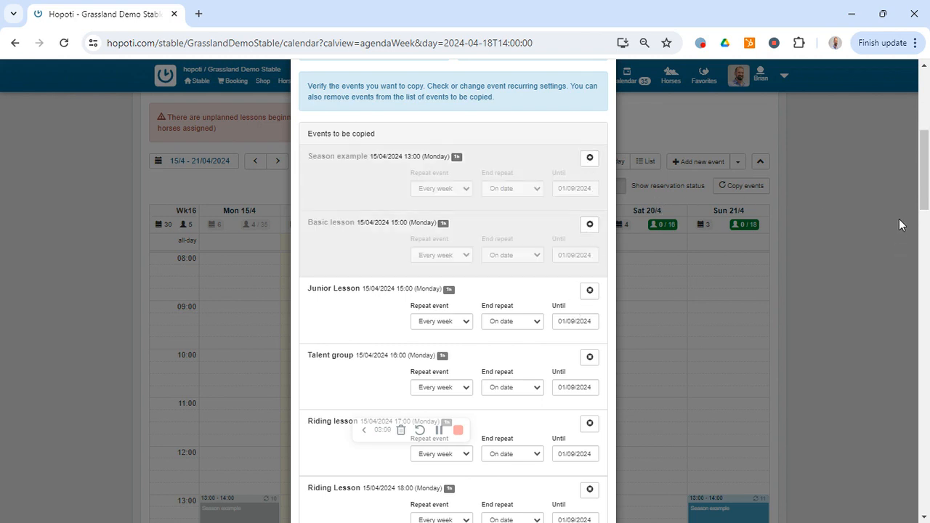
pyautogui.moveTo(920, 193); pyautogui.dragTo(925, 269)
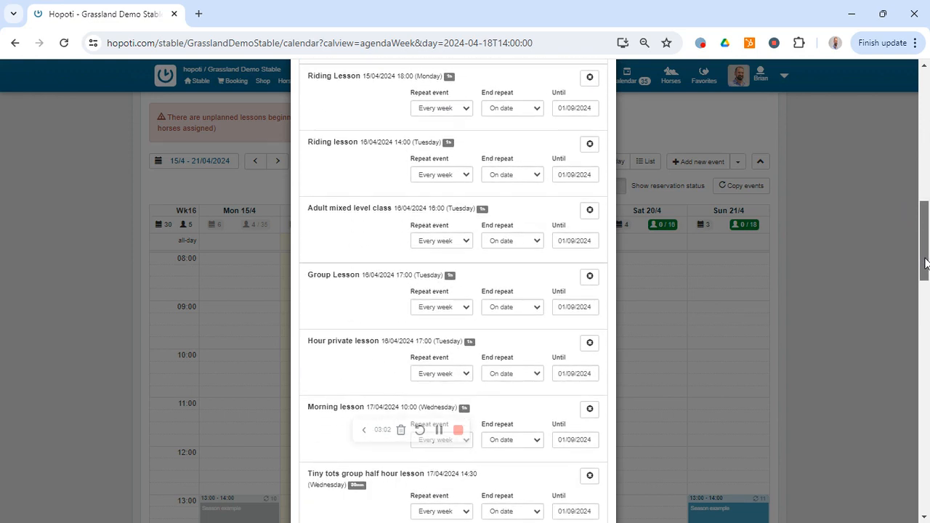
pyautogui.click(593, 216)
pyautogui.click(590, 412)
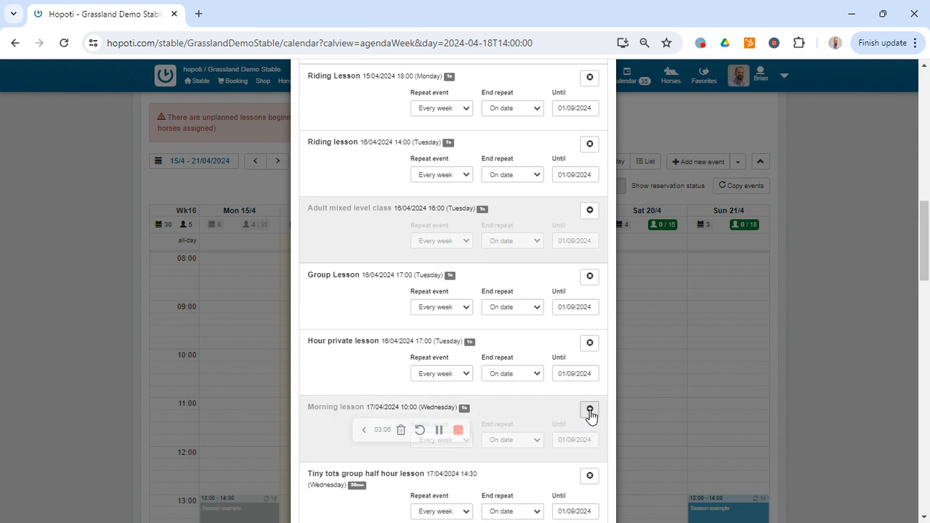
pyautogui.moveTo(926, 216); pyautogui.dragTo(909, 478)
pyautogui.click(590, 265)
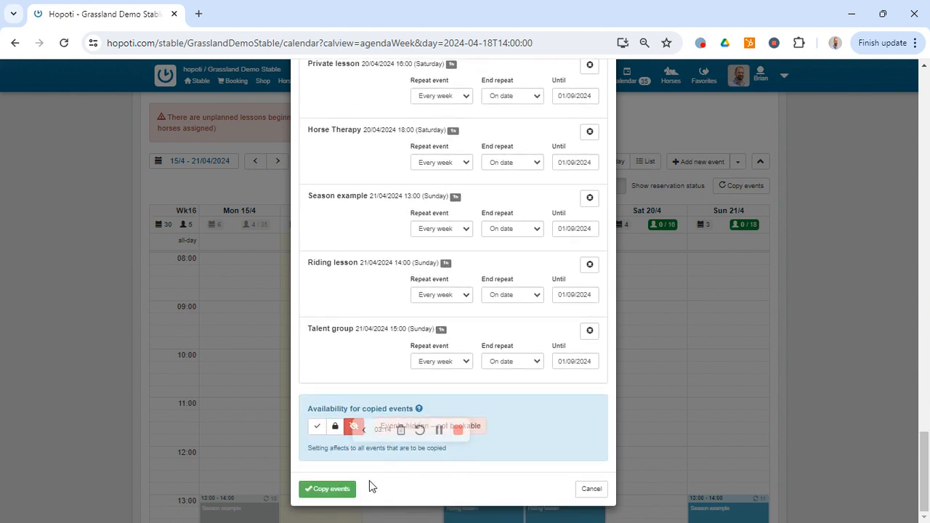
# Step: Try the open, locked and hidden availability settings for the copied events, and cancel the bulk copy
pyautogui.click(317, 427)
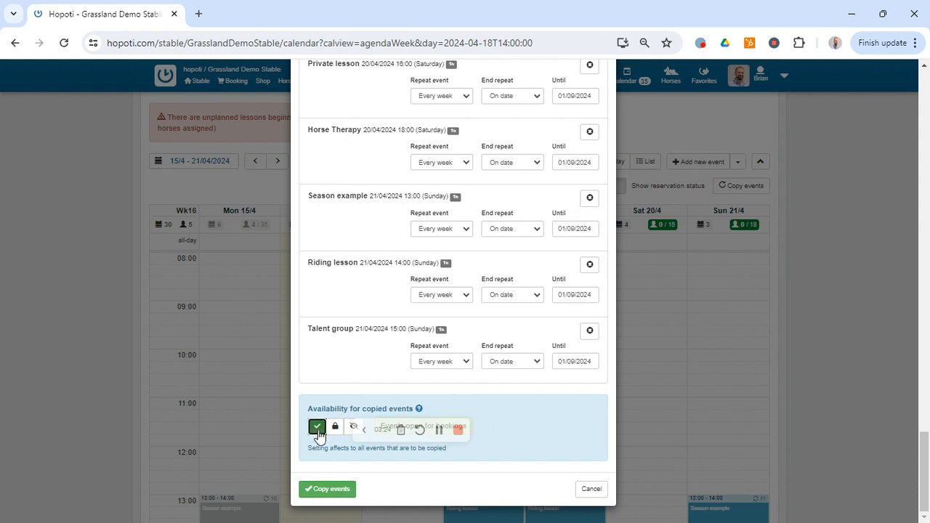
pyautogui.click(335, 428)
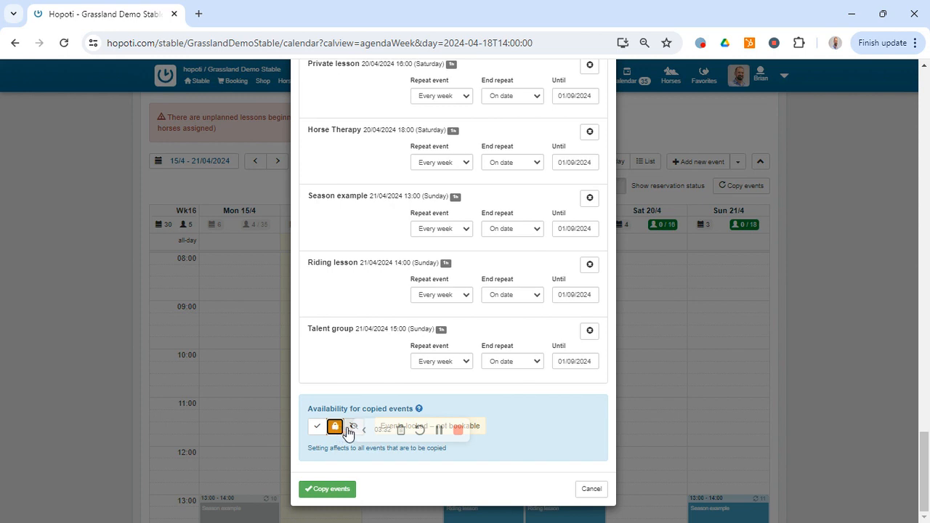
pyautogui.click(350, 429)
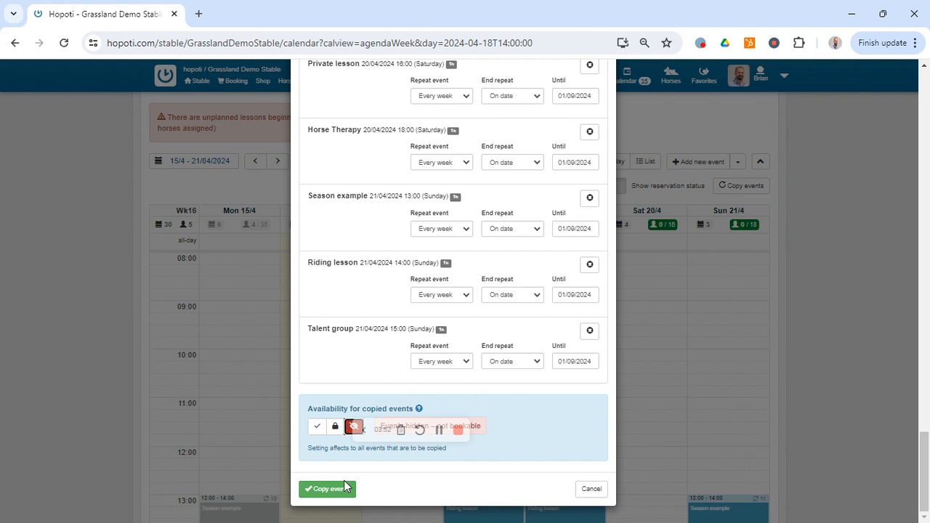
pyautogui.click(590, 490)
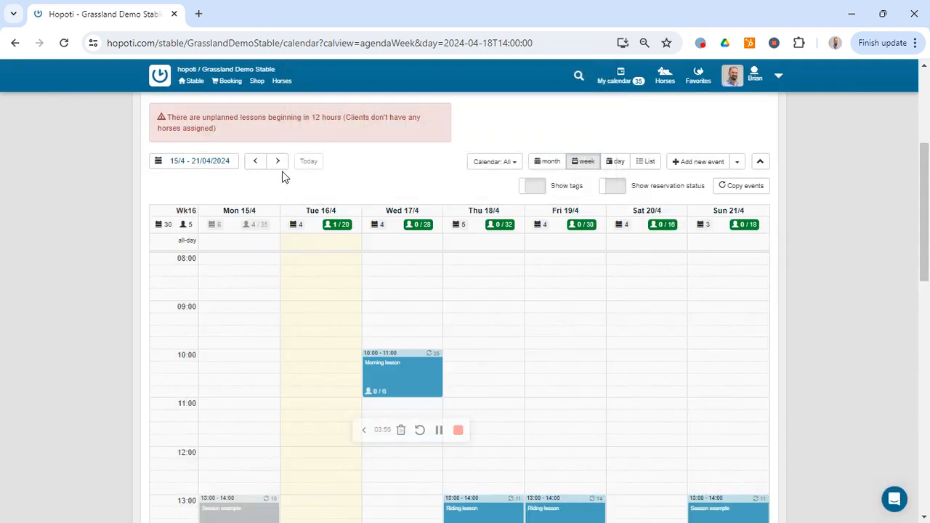
pyautogui.moveTo(920, 245); pyautogui.dragTo(906, 216)
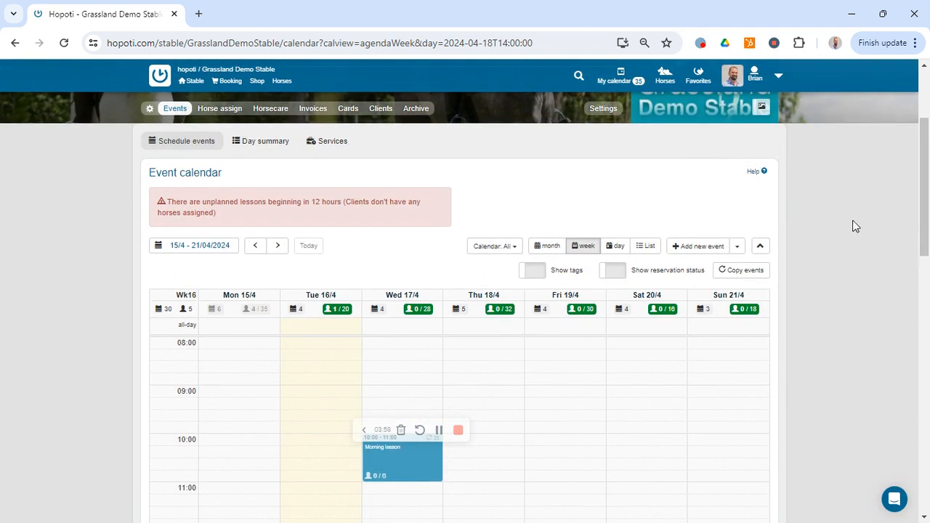